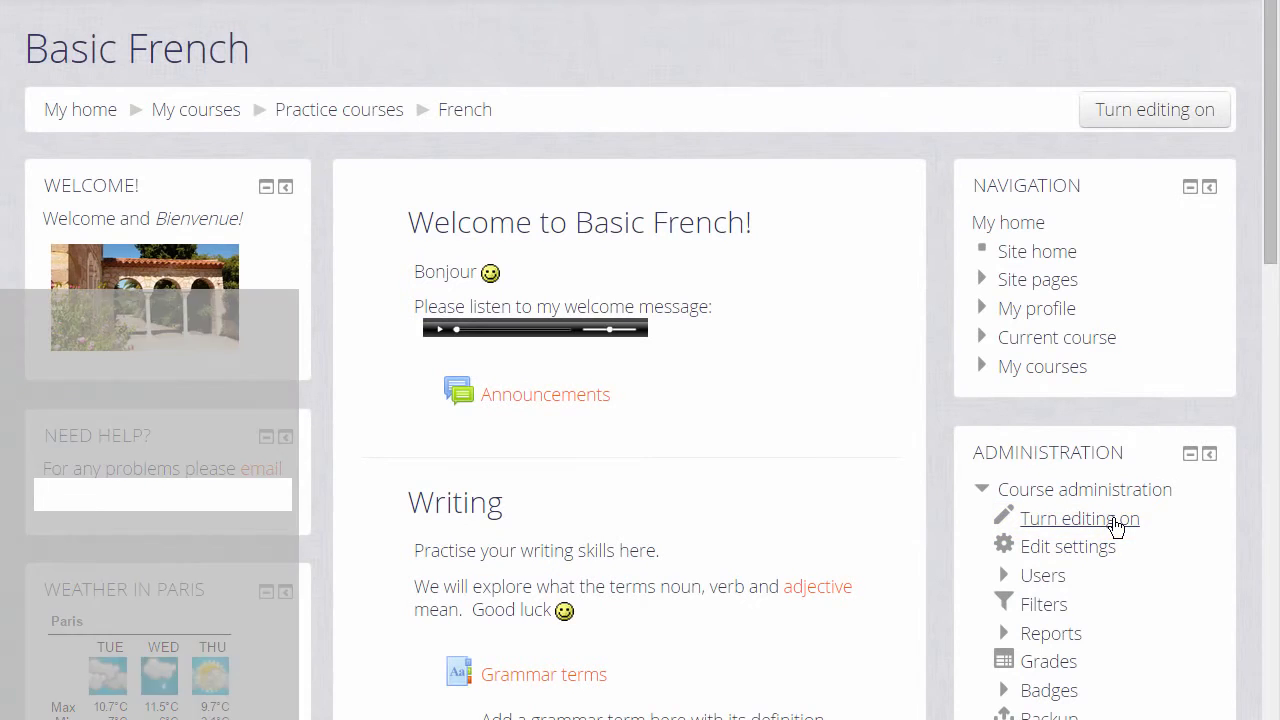
- Enable course editing and start a new Assignment activity in the Writing section
left_click(1115, 527)
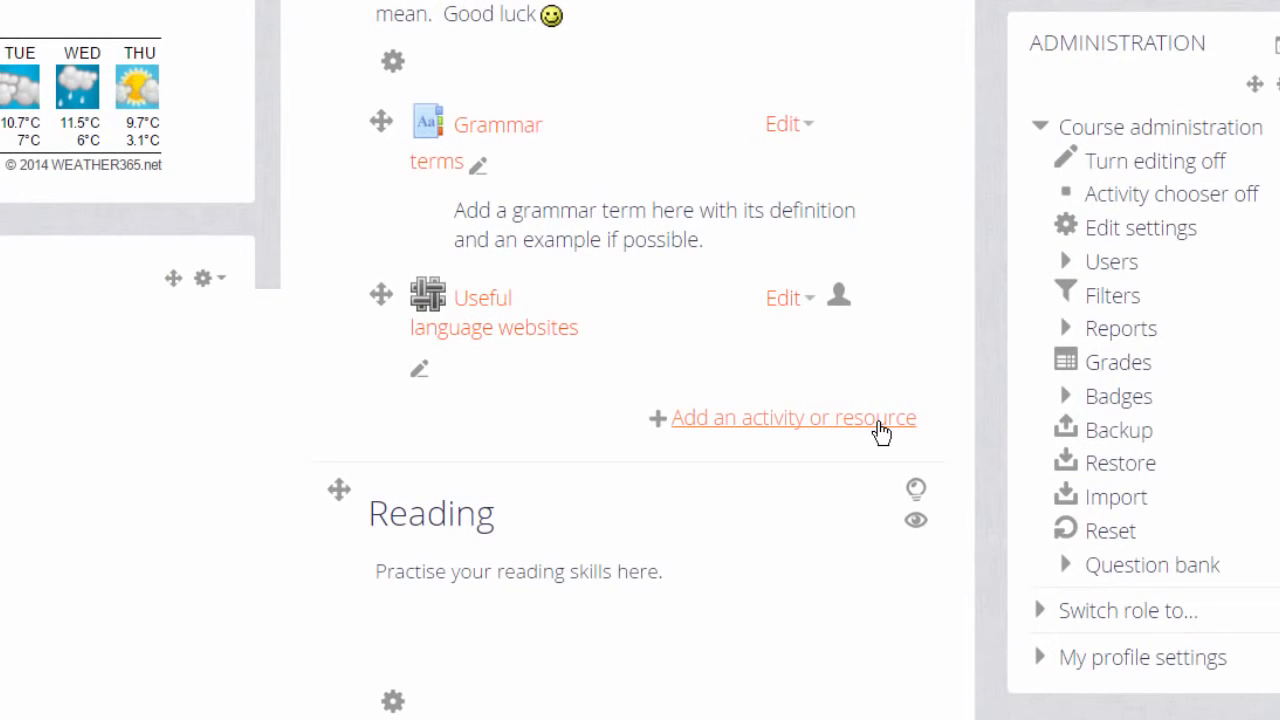
left_click(880, 430)
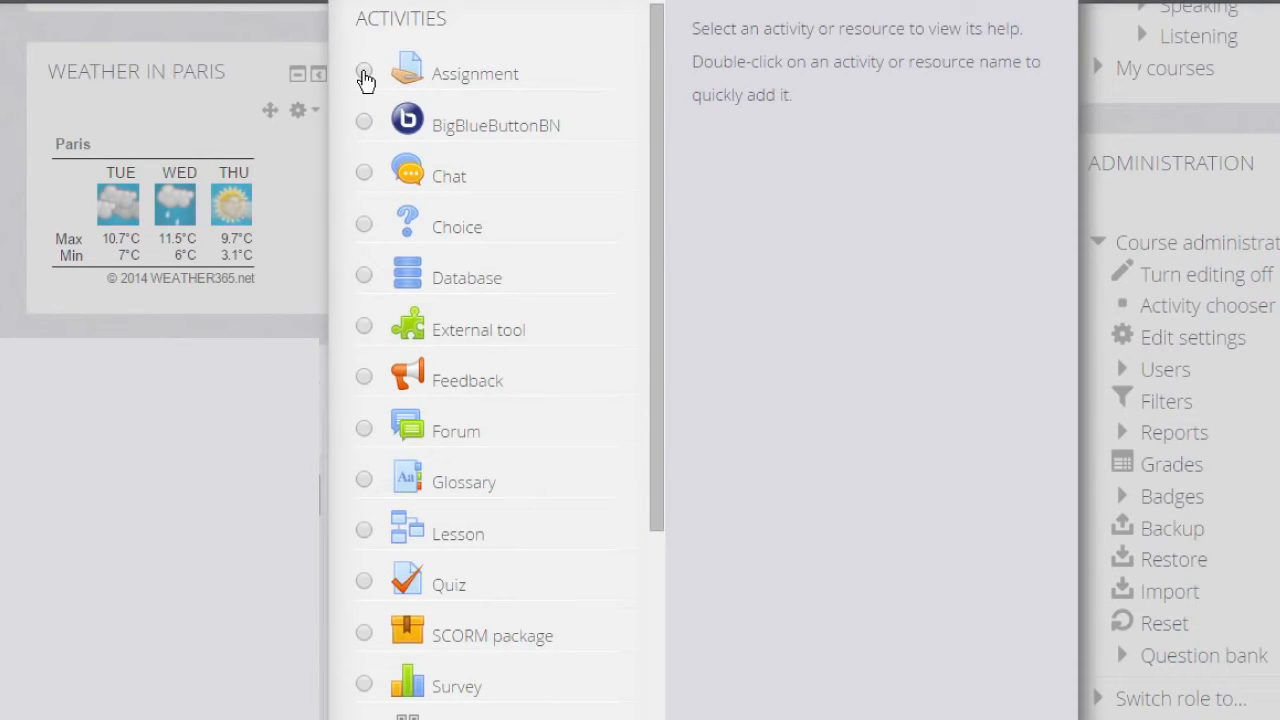
left_click(364, 75)
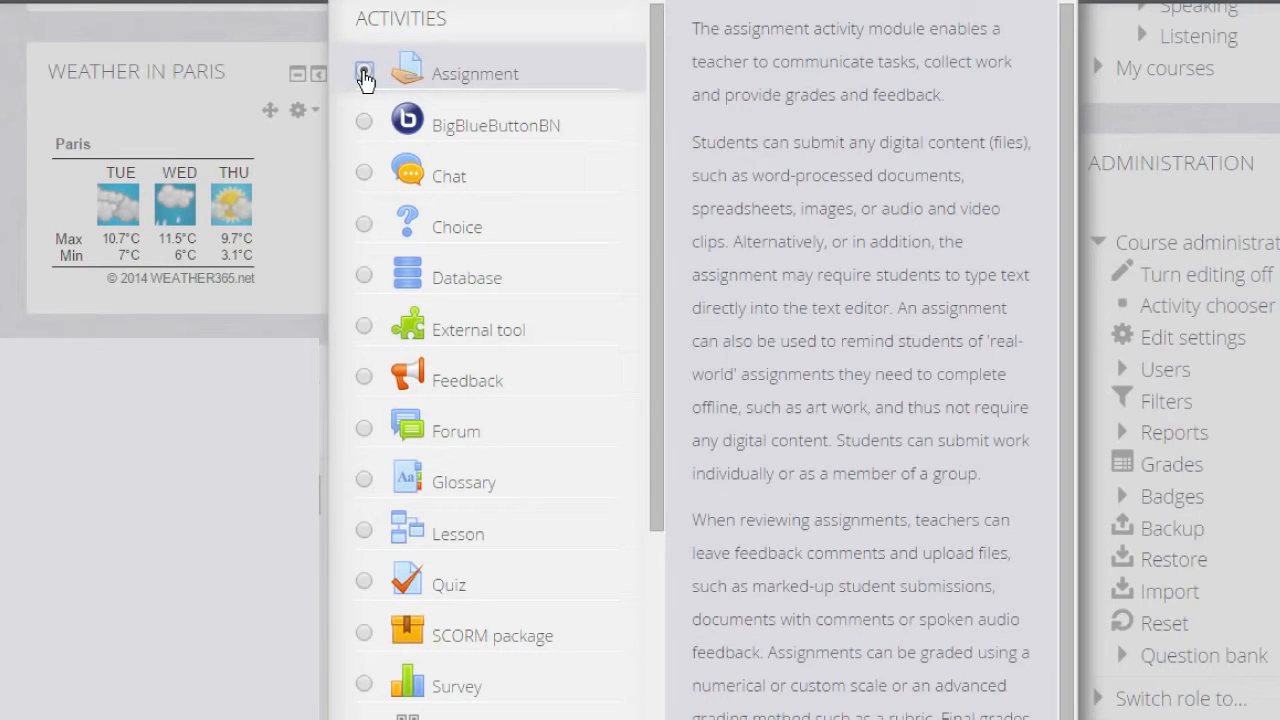
double_click(365, 78)
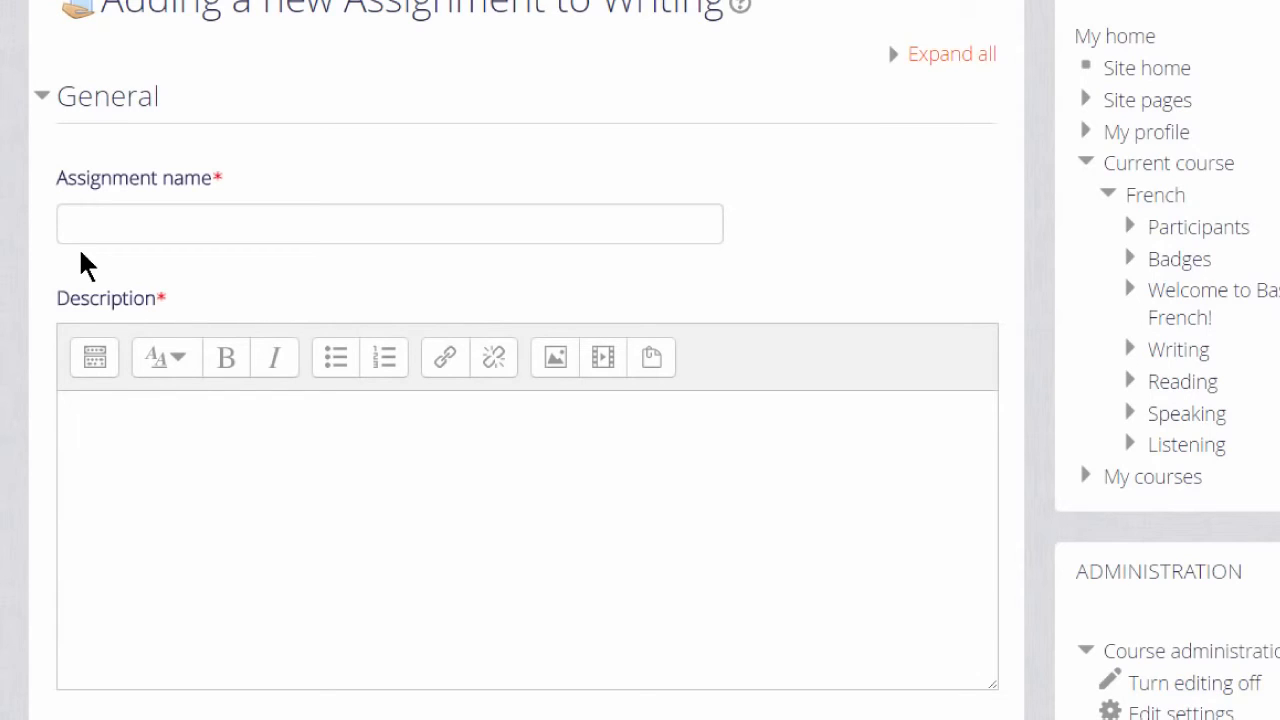
- Name the assignment "Describe yourself", describe it as "Describe yourself in one paragraph here.", and display the description on the course page
left_click(72, 238)
type("Describe yourself")
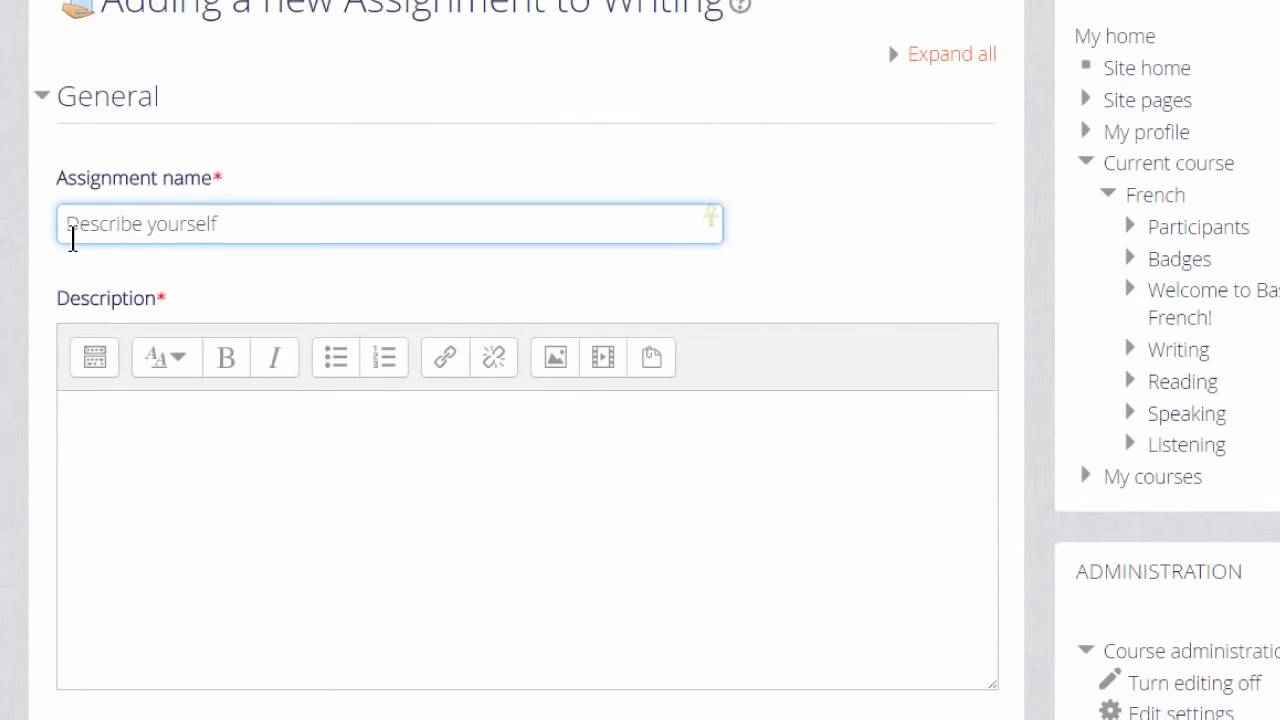
scroll(86, 432, "down", 1)
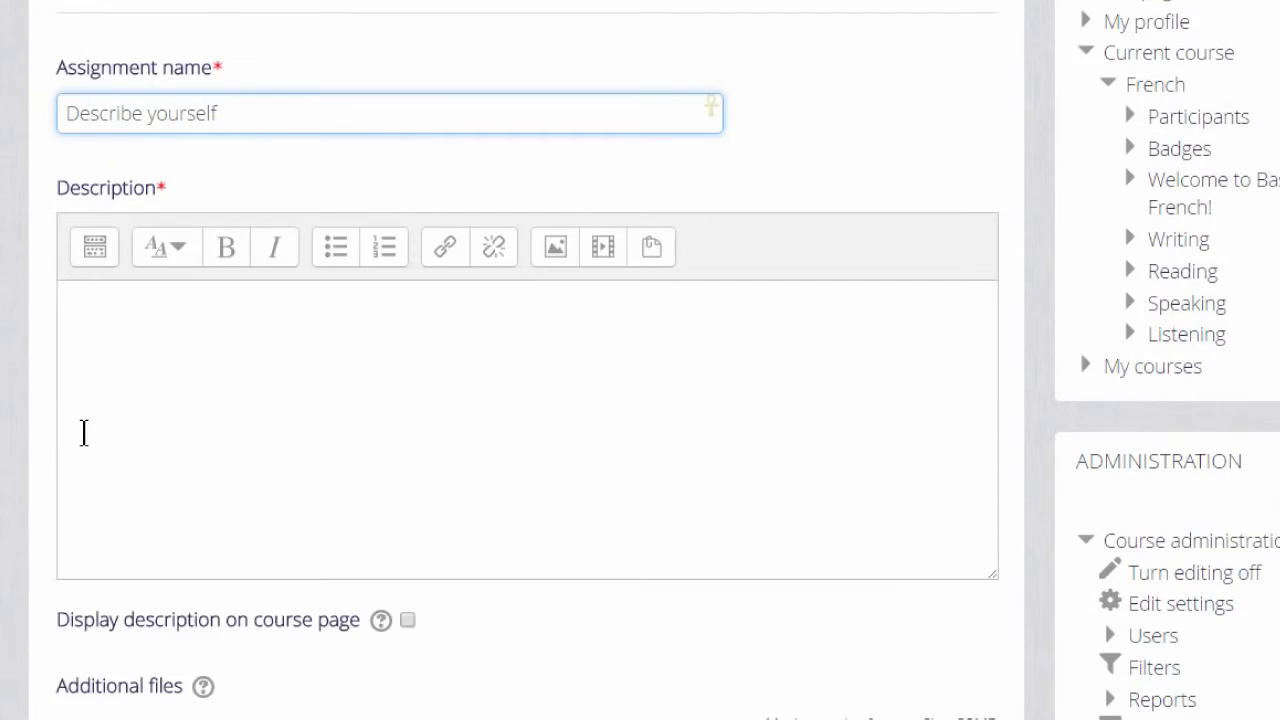
scroll(84, 432, "down", 1)
left_click(92, 197)
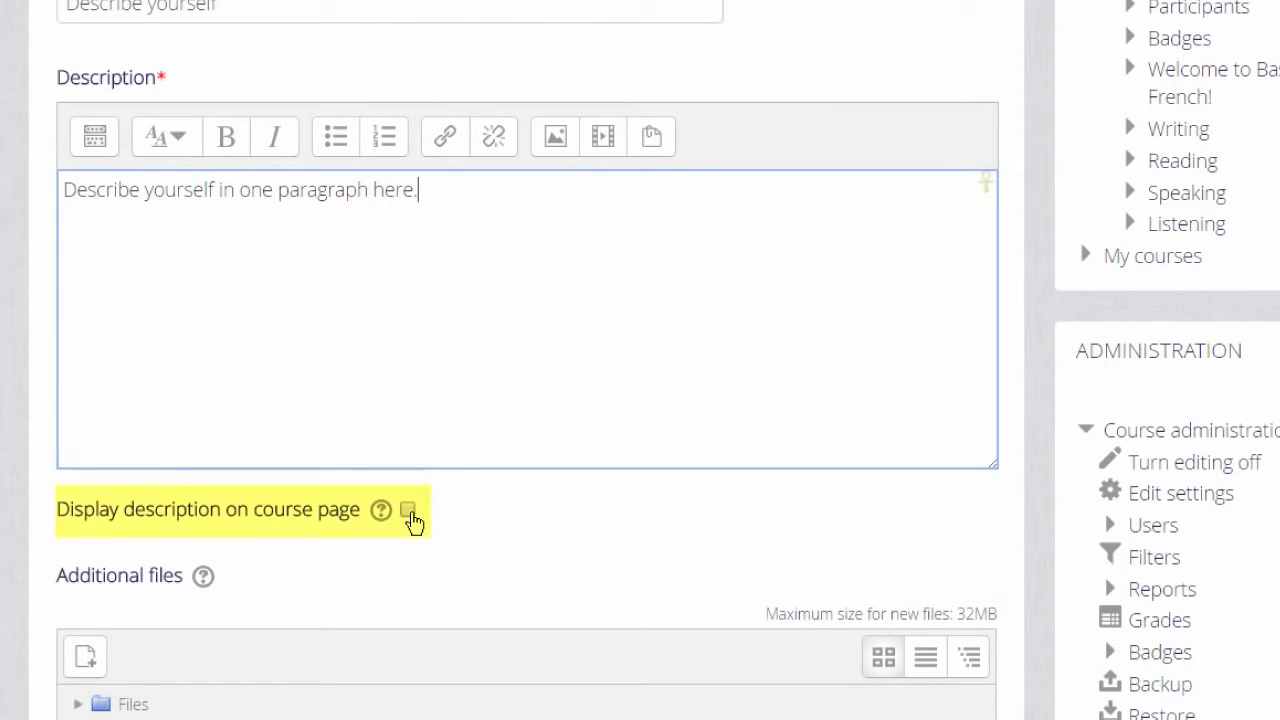
left_click(408, 510)
- Change the submission type from file submissions to online text with a word limit of 500
scroll(412, 520, "down", 5)
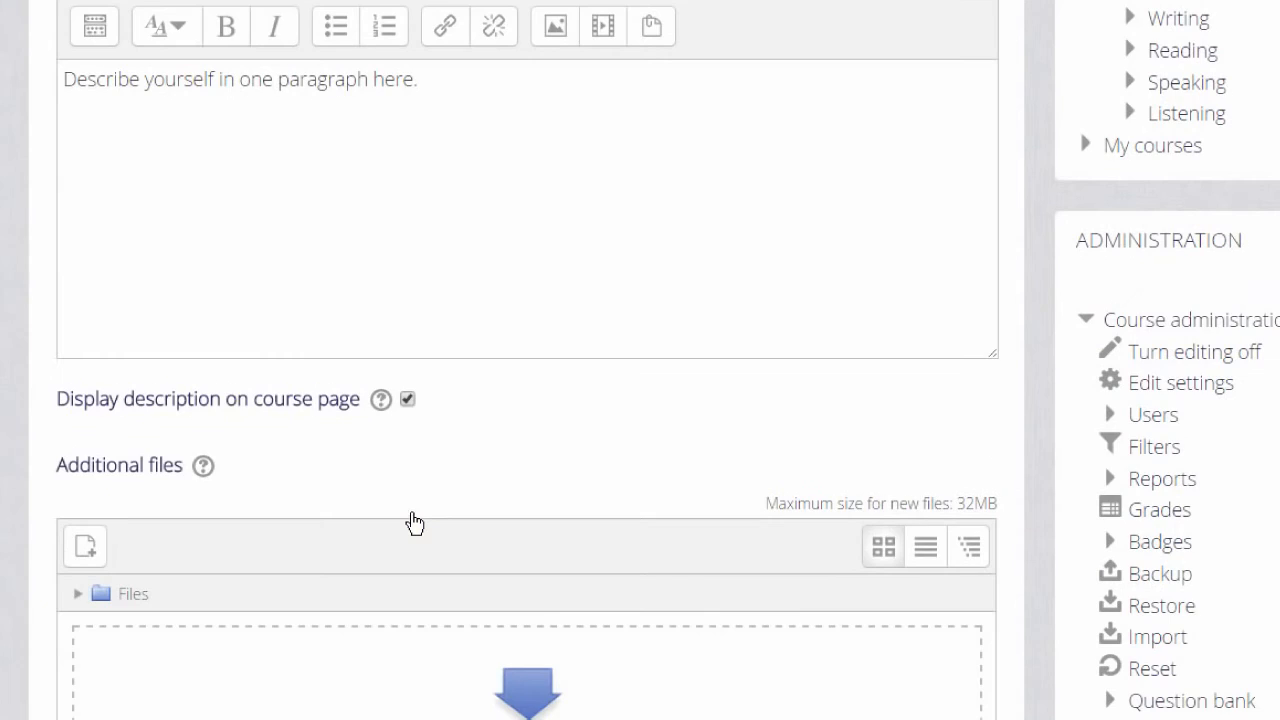
scroll(412, 515, "down", 3)
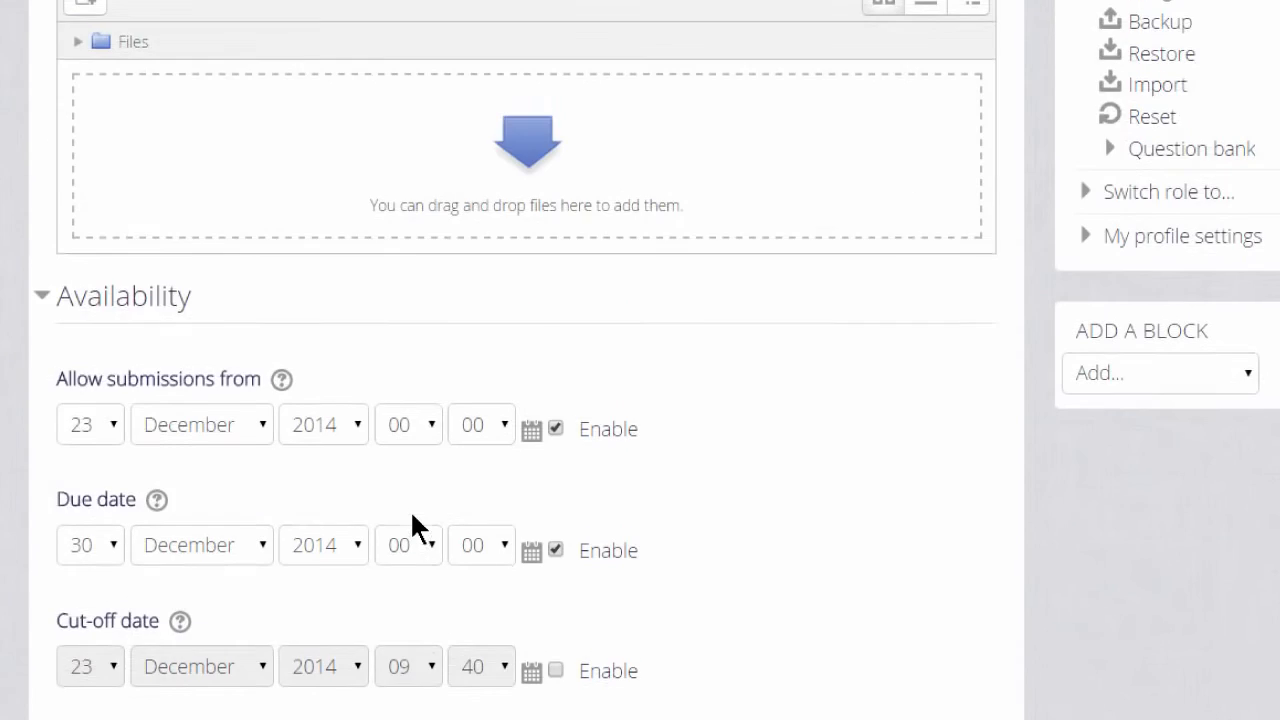
scroll(412, 515, "down", 1)
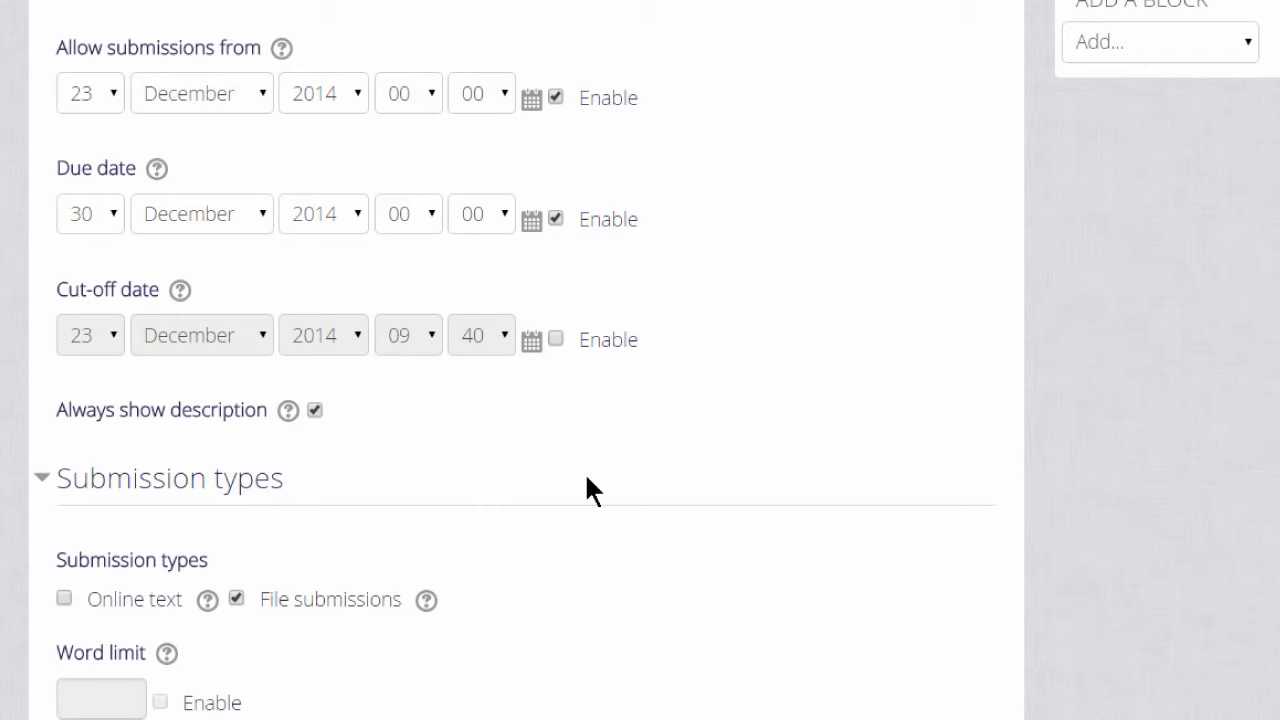
scroll(588, 480, "down", 6)
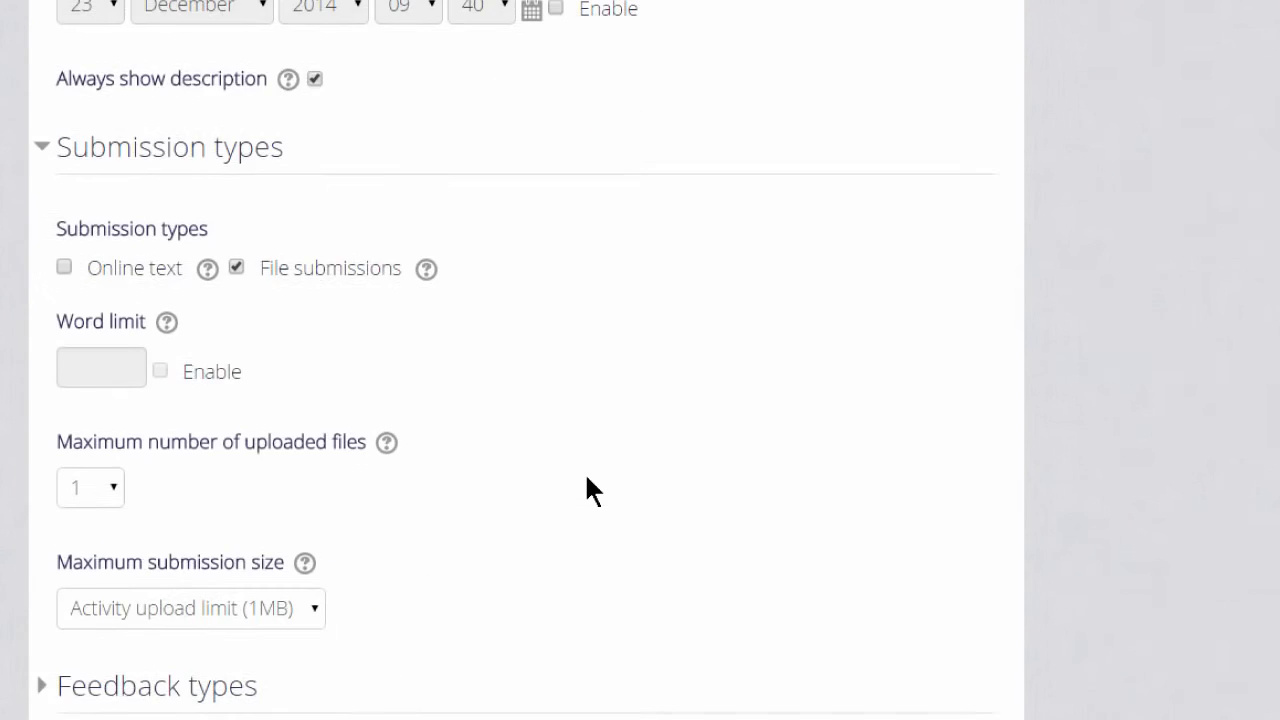
scroll(587, 478, "up", 1)
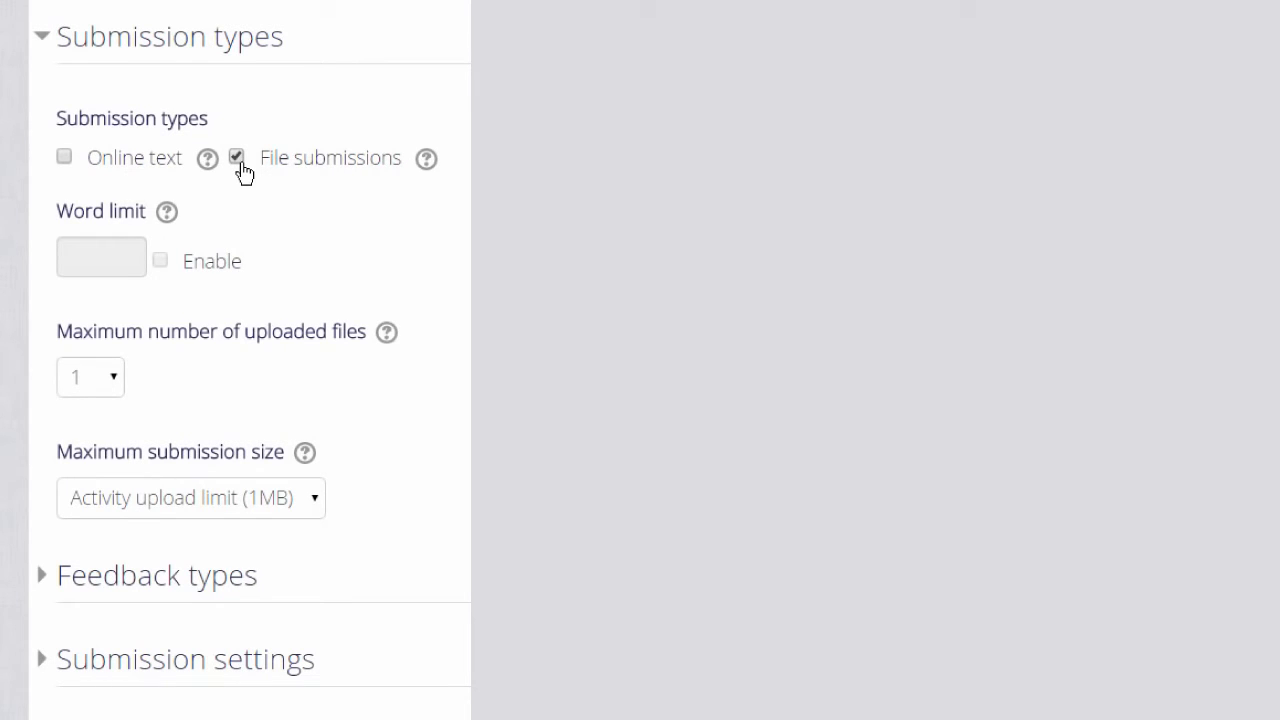
left_click(116, 381)
left_click(116, 382)
left_click(236, 157)
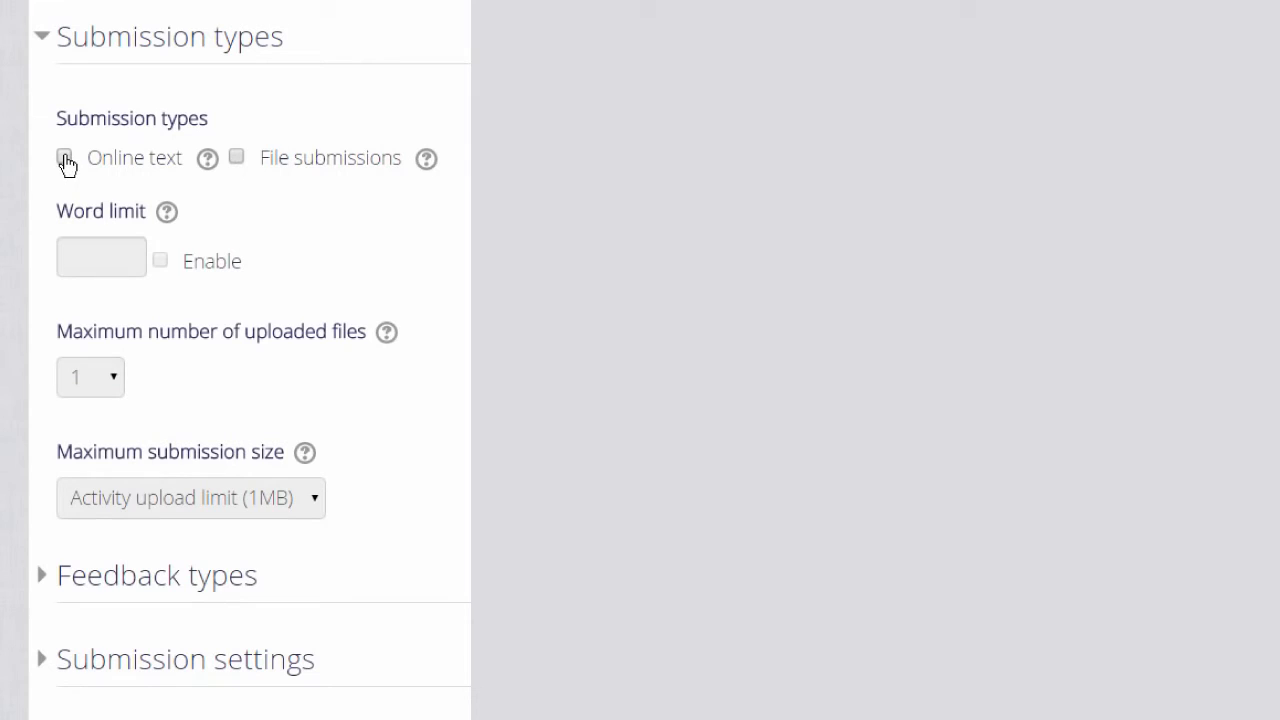
left_click(65, 159)
left_click(160, 260)
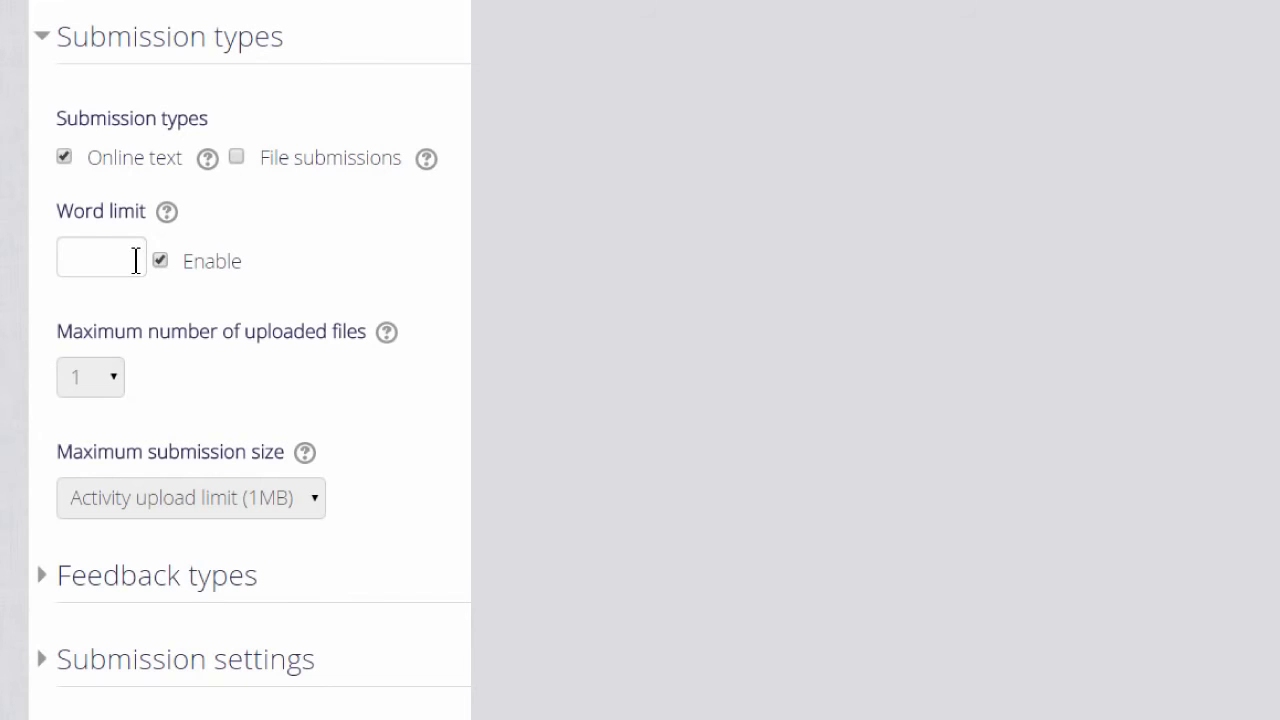
left_click(136, 260)
type("500")
- Set Comment inline to Yes in the assignment's feedback types
scroll(134, 266, "down", 1)
scroll(400, 398, "down", 1)
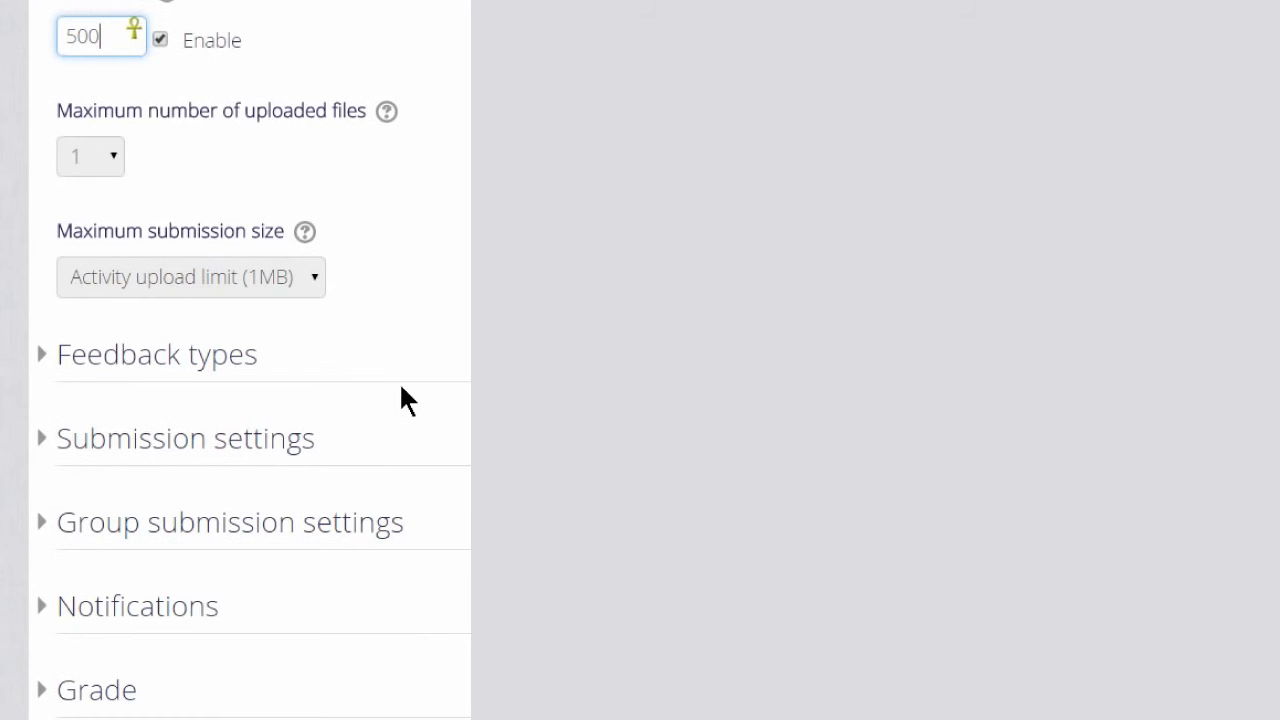
scroll(400, 387, "down", 1)
scroll(397, 390, "down", 1)
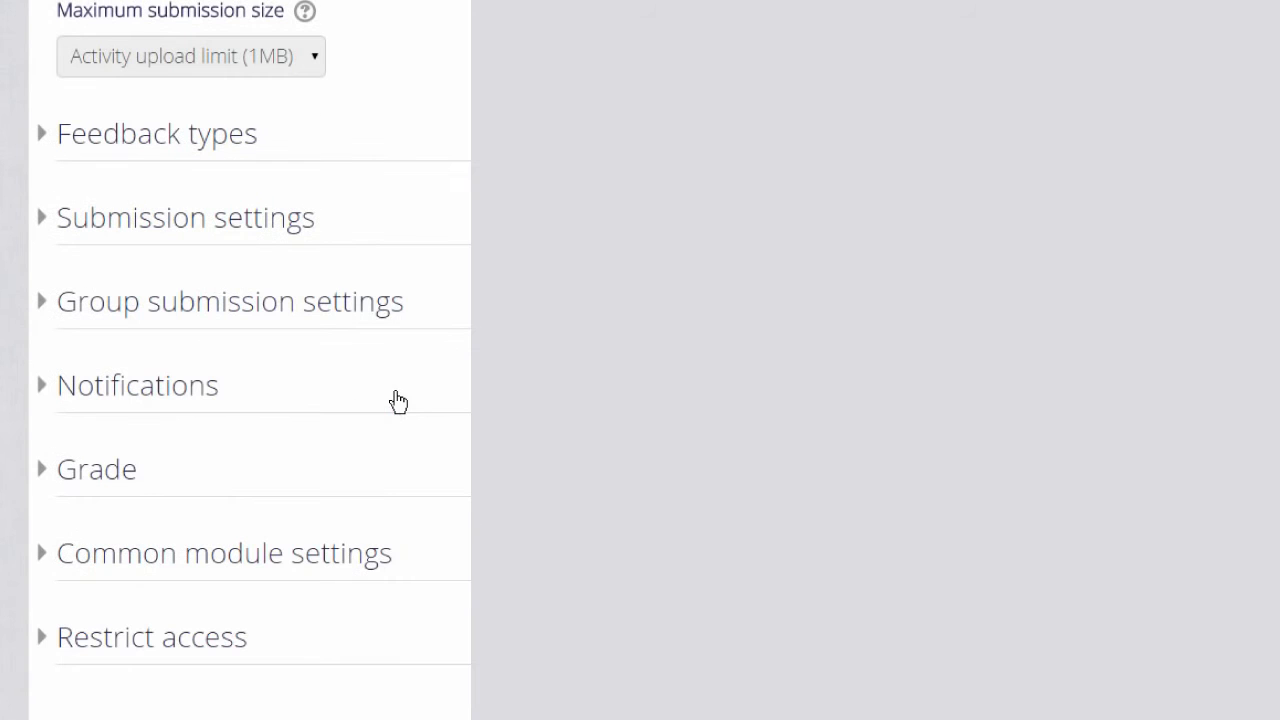
scroll(396, 405, "down", 1)
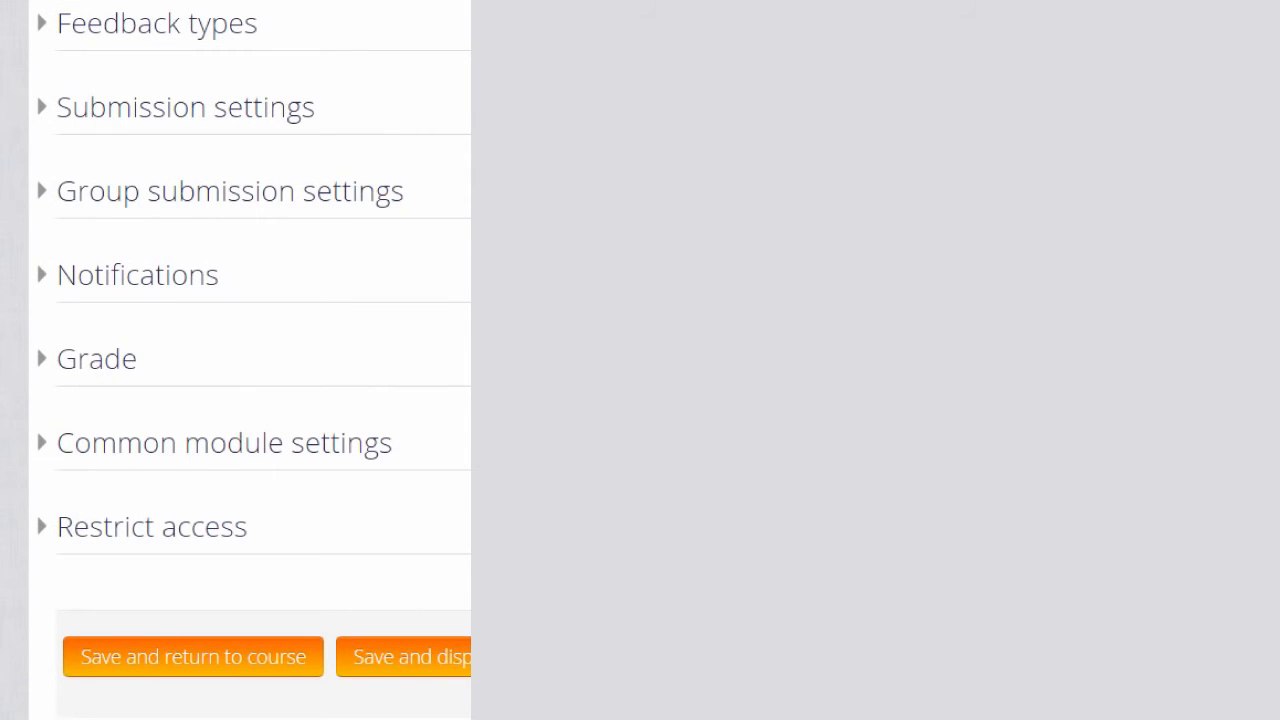
scroll(254, 366, "down", 1)
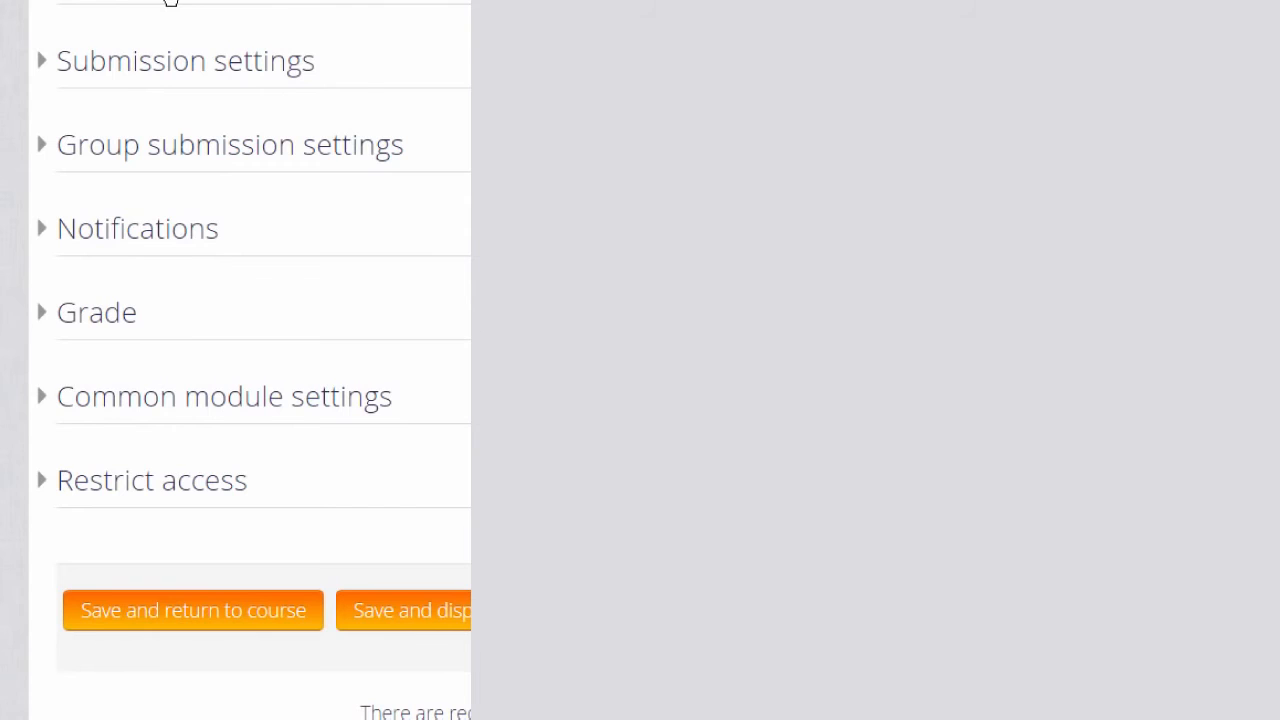
scroll(170, 1, "up", 2)
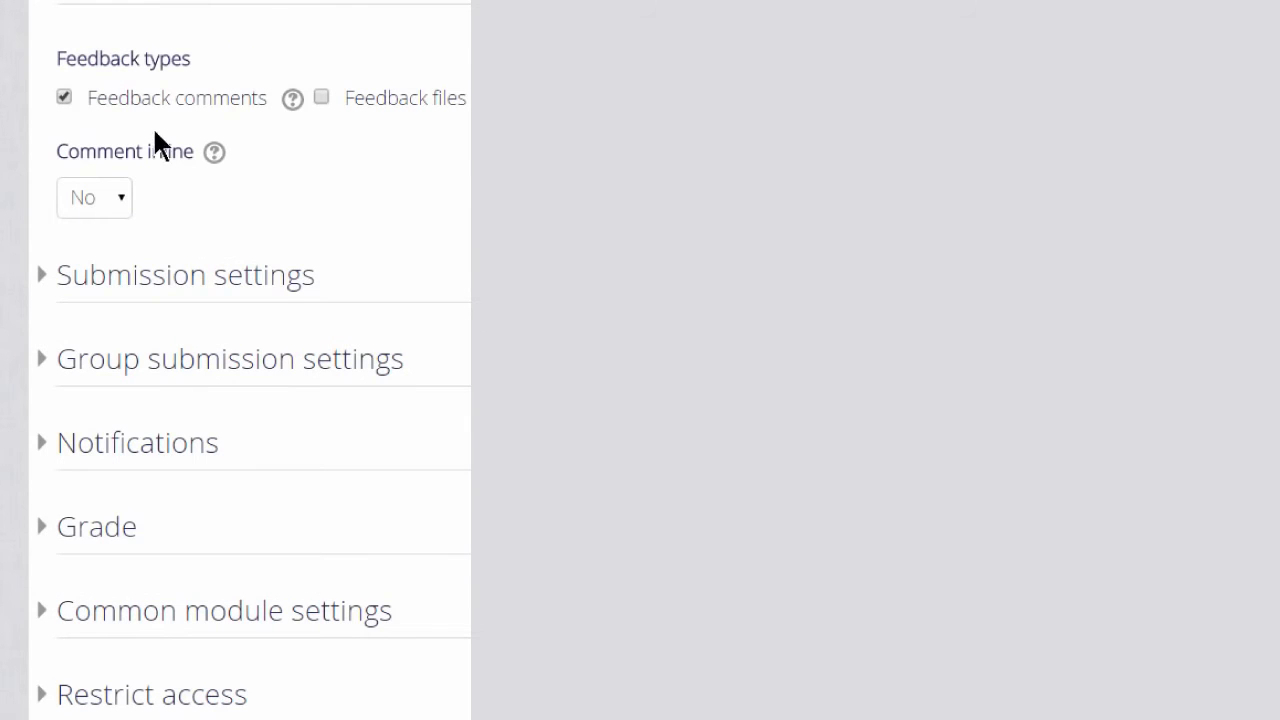
left_click(126, 204)
left_click(90, 266)
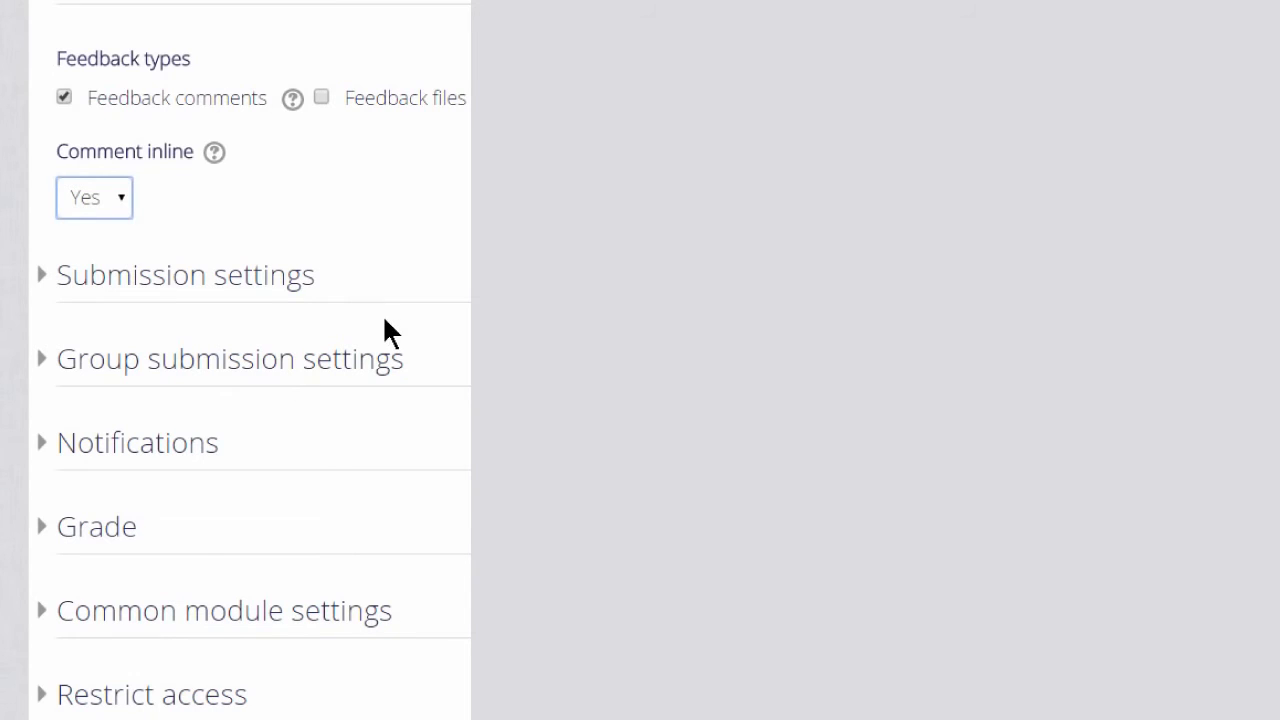
- Review the assignment's submission settings, group submission settings and notification options
scroll(431, 359, "down", 2)
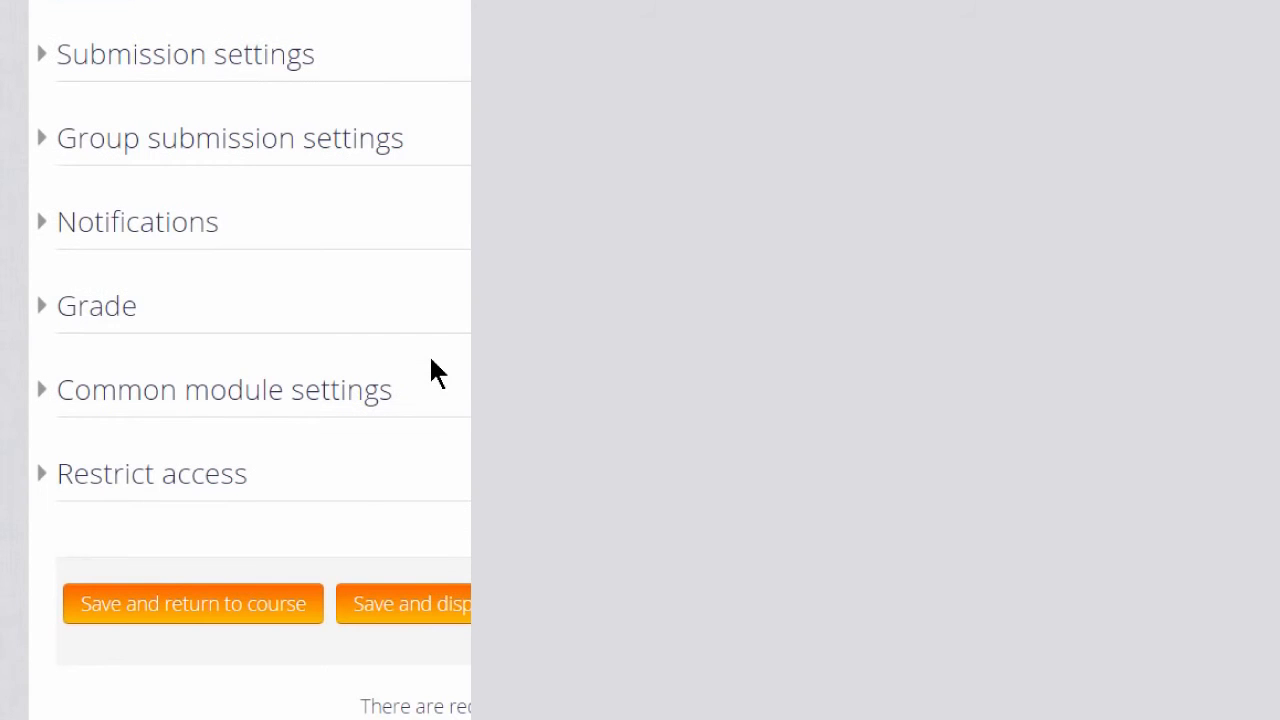
left_click(188, 56)
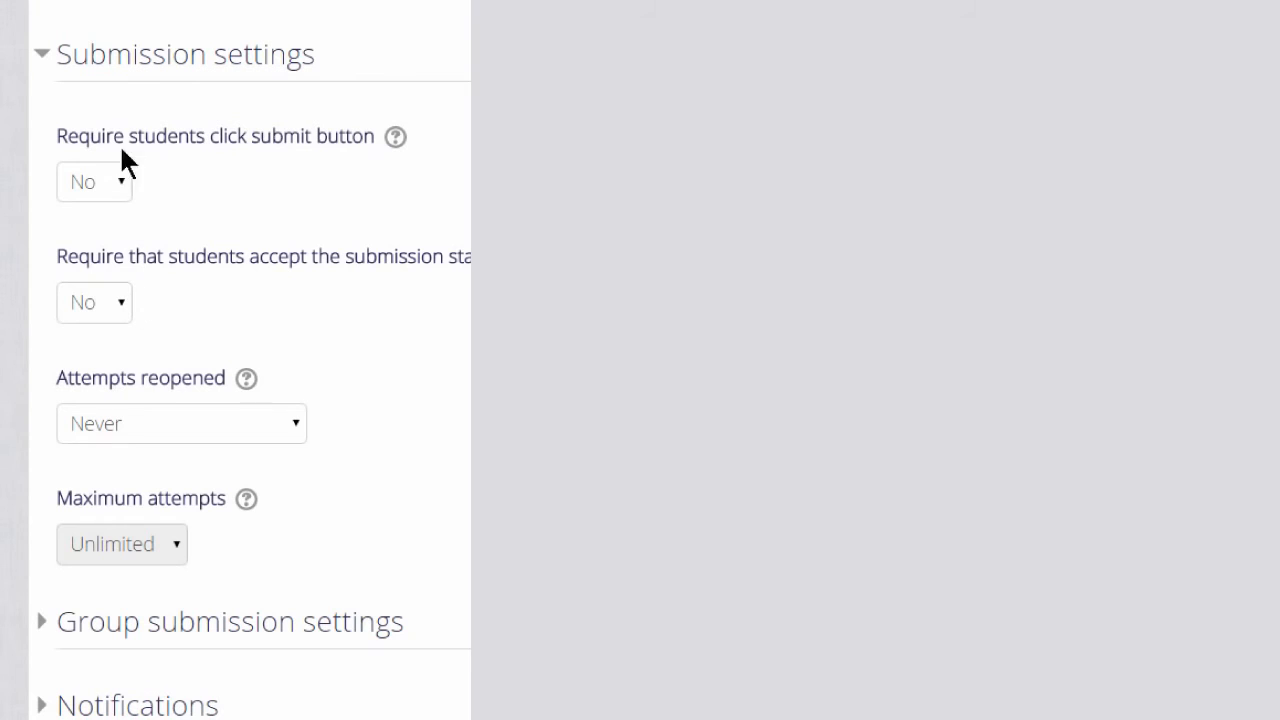
left_click(116, 60)
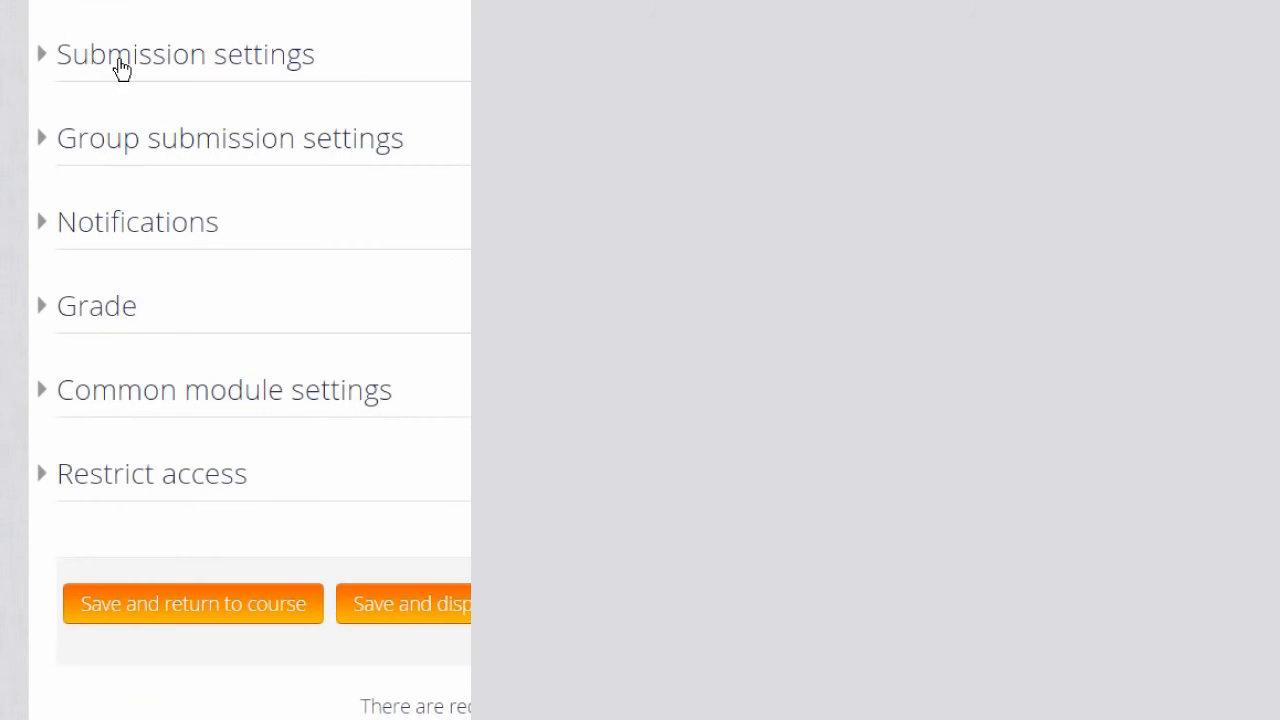
left_click(140, 146)
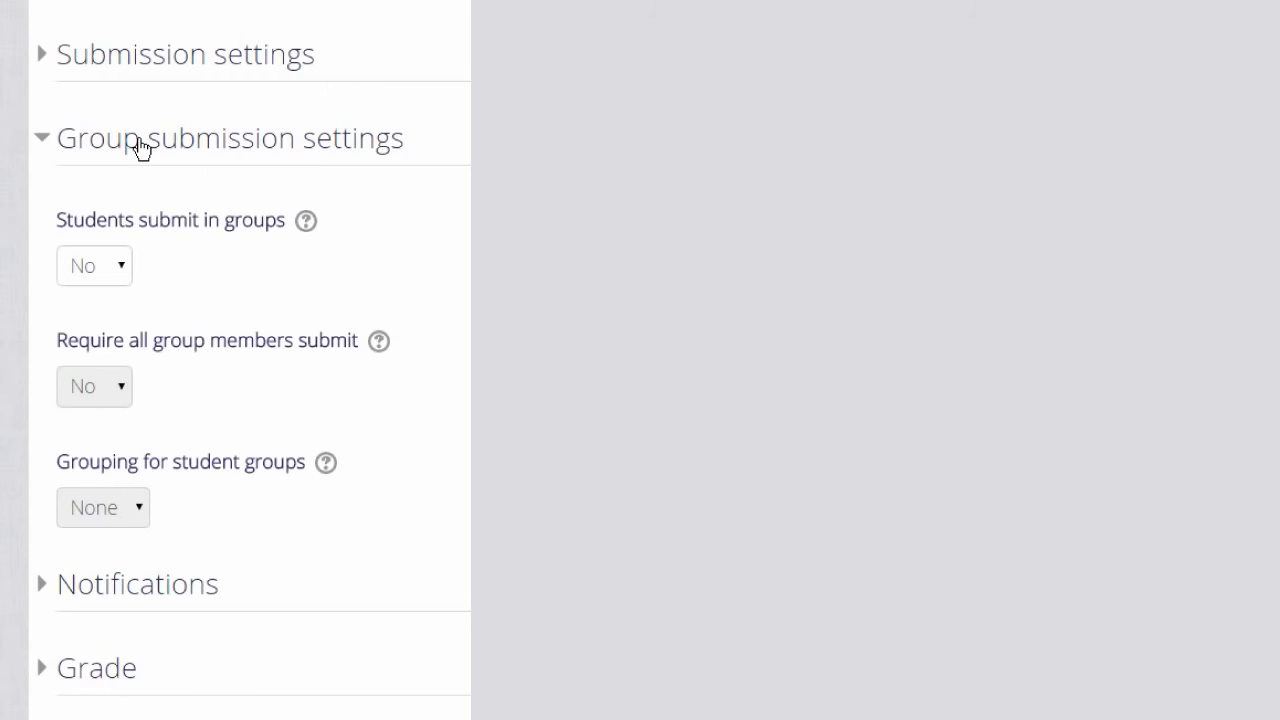
left_click(140, 146)
left_click(147, 220)
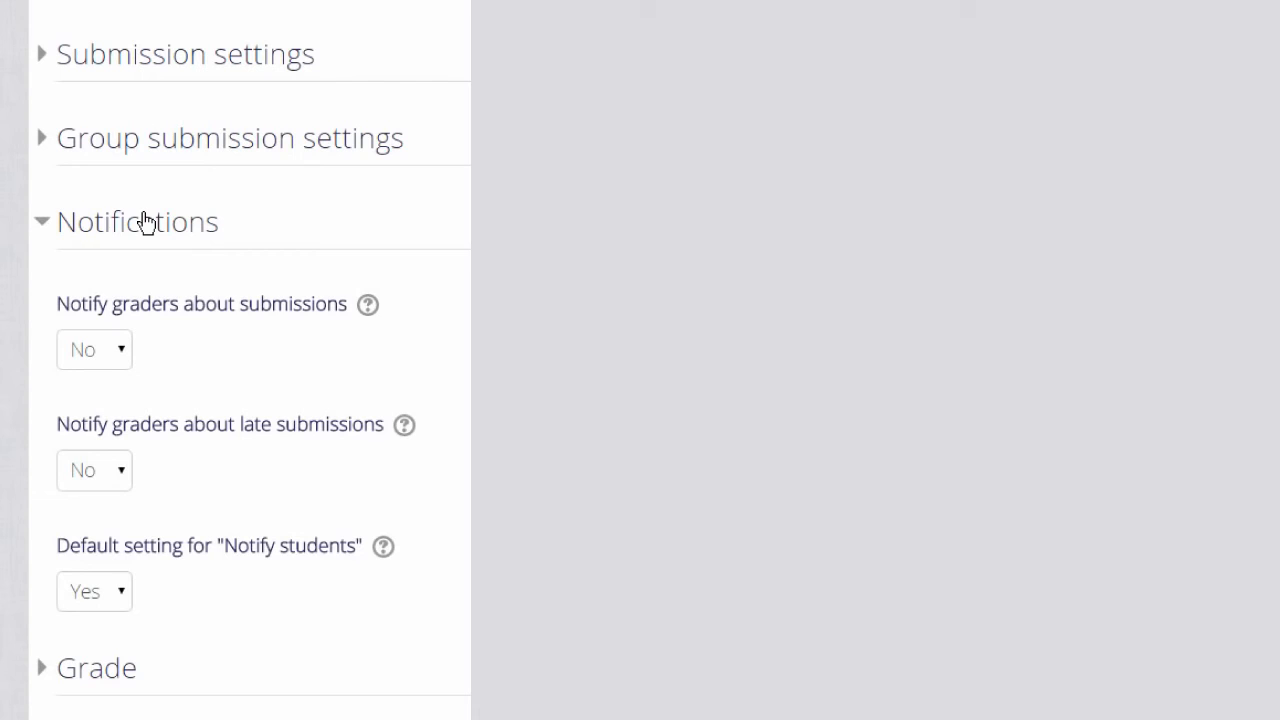
left_click(145, 220)
- Examine the assignment's Grade settings and the available grade types
scroll(145, 220, "down", 2)
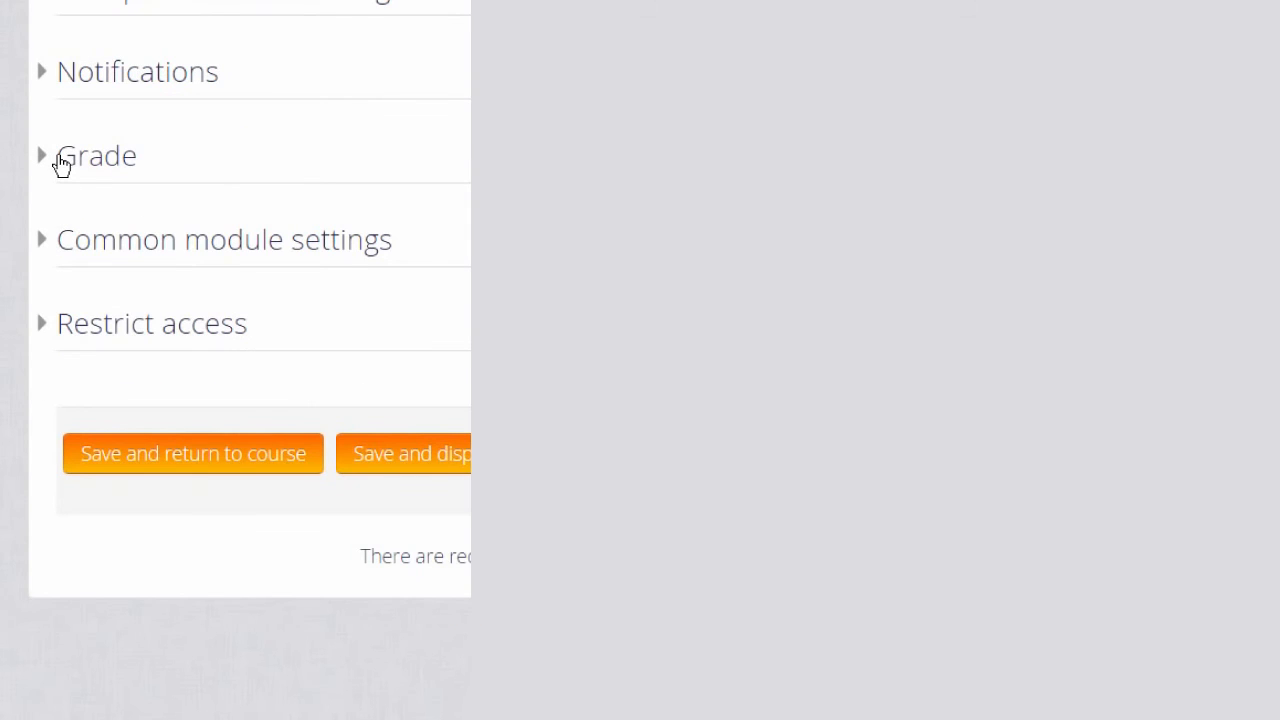
left_click(60, 160)
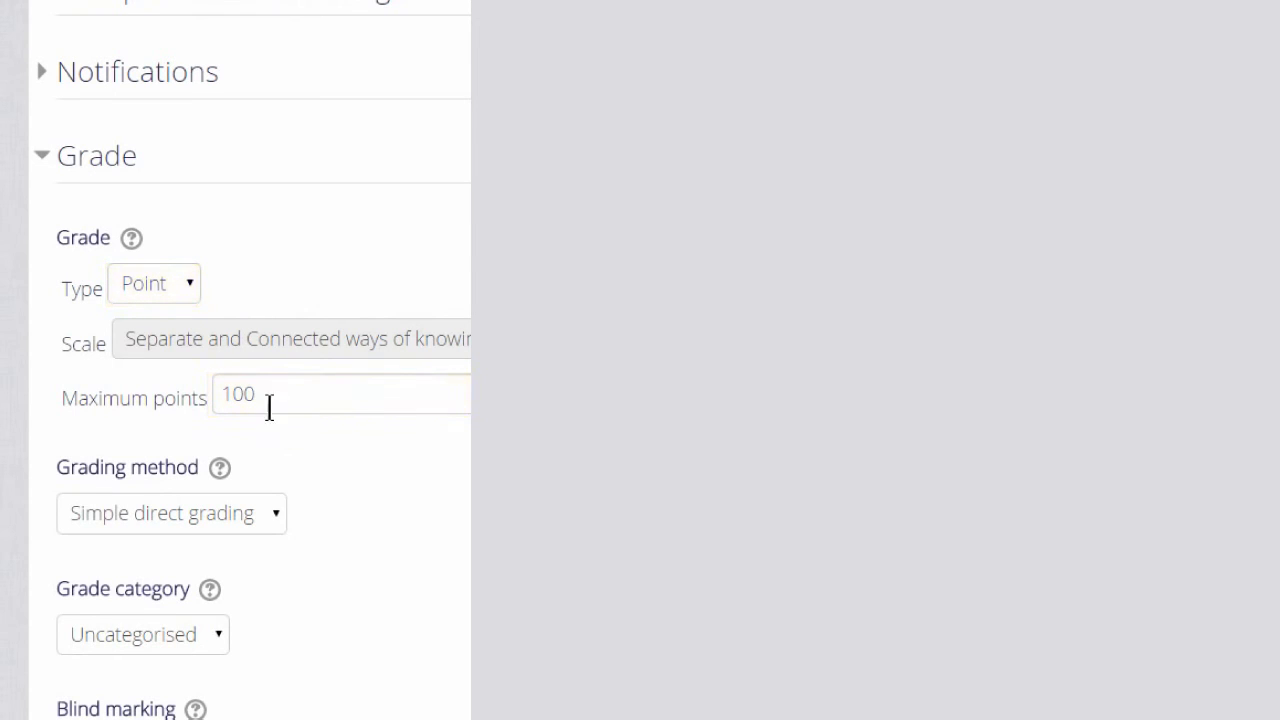
left_click(194, 290)
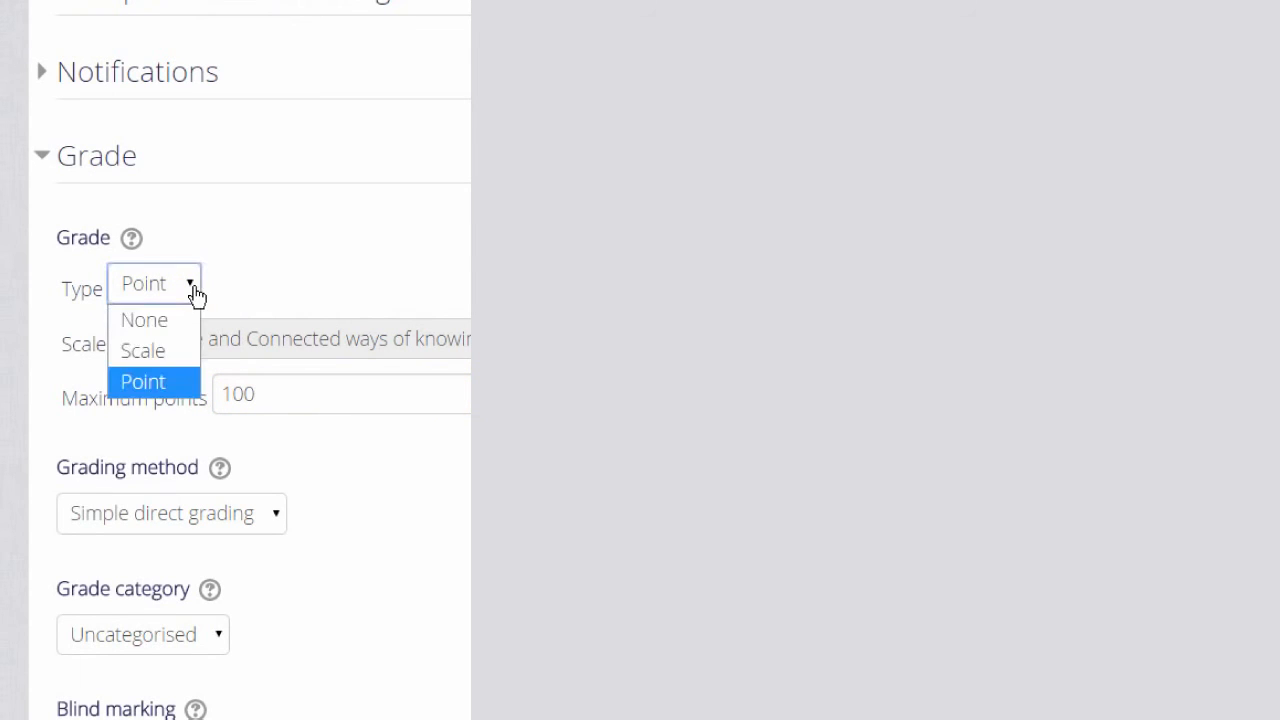
left_click(182, 350)
scroll(243, 417, "down", 1)
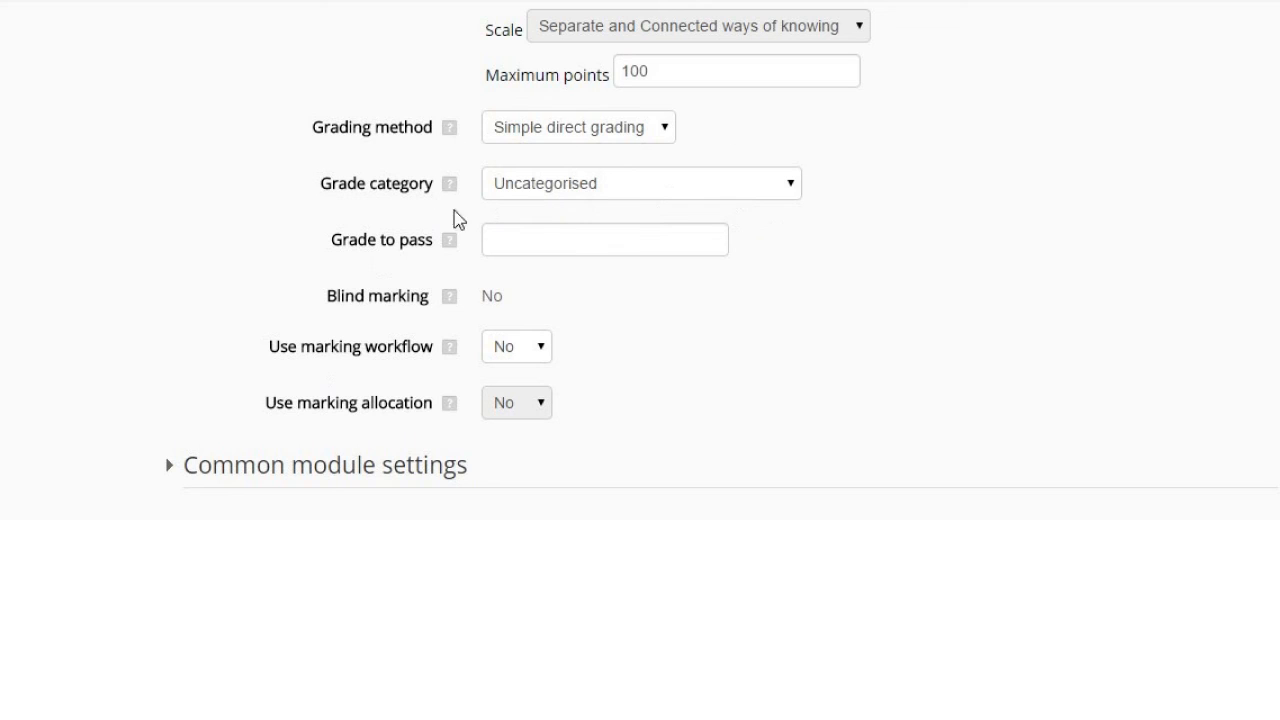
- Set the grade category to Q1 - Formative Assessments and save the assignment, returning to the course
left_click(785, 190)
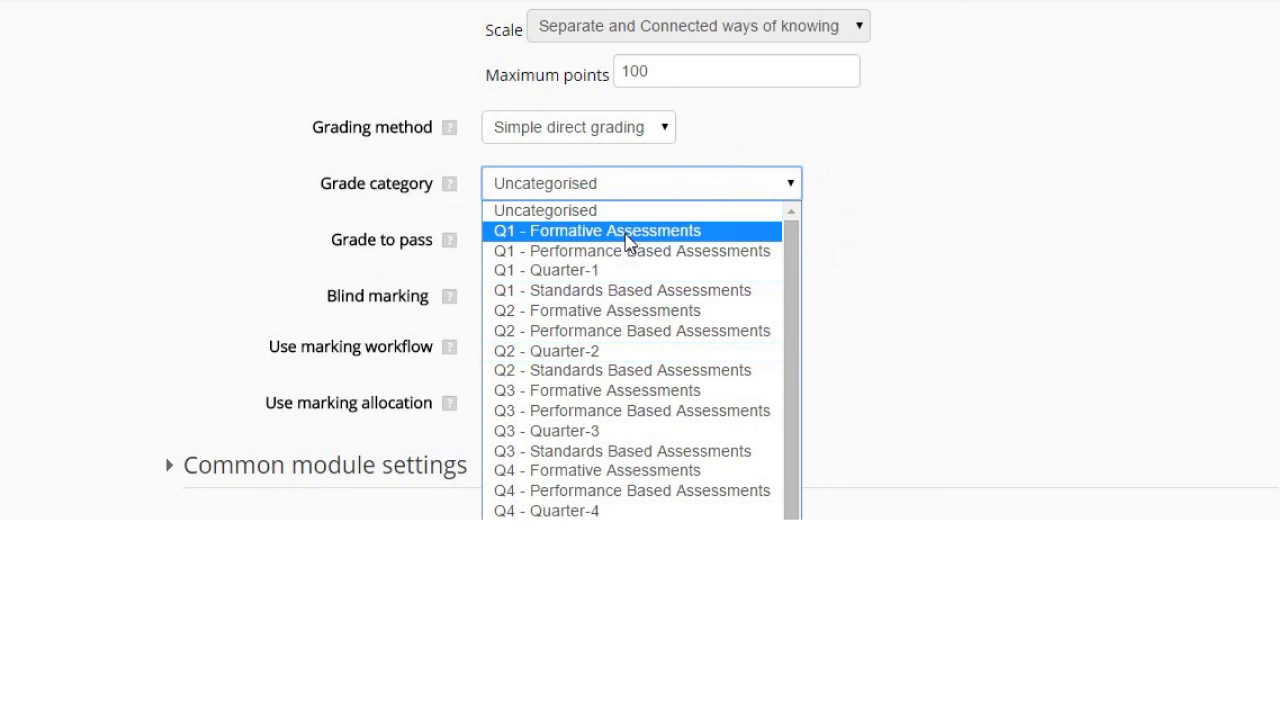
left_click(626, 232)
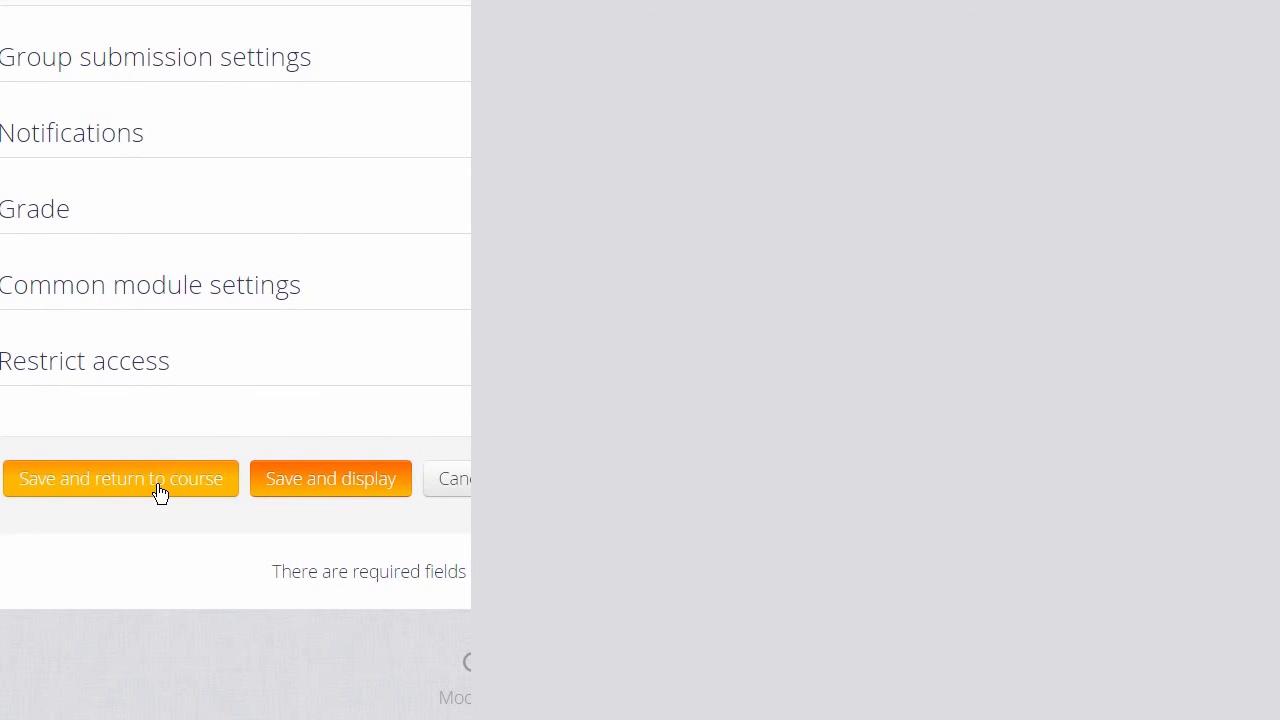
left_click(160, 492)
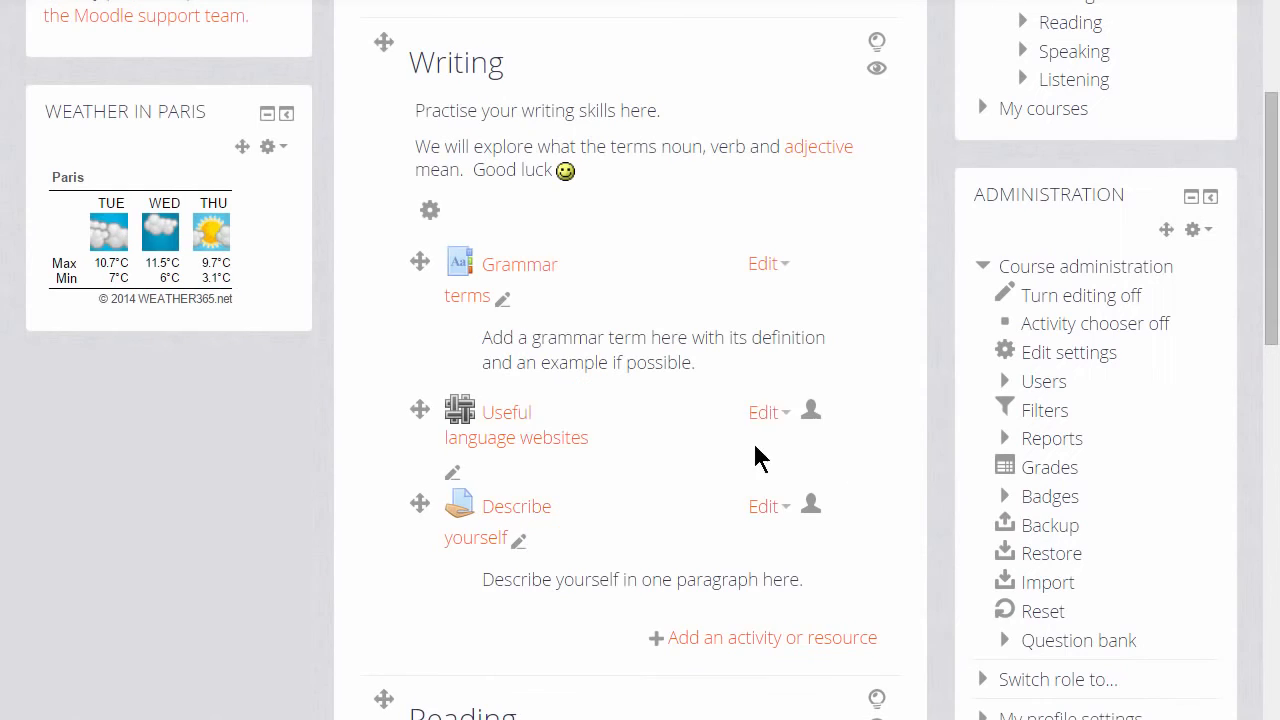